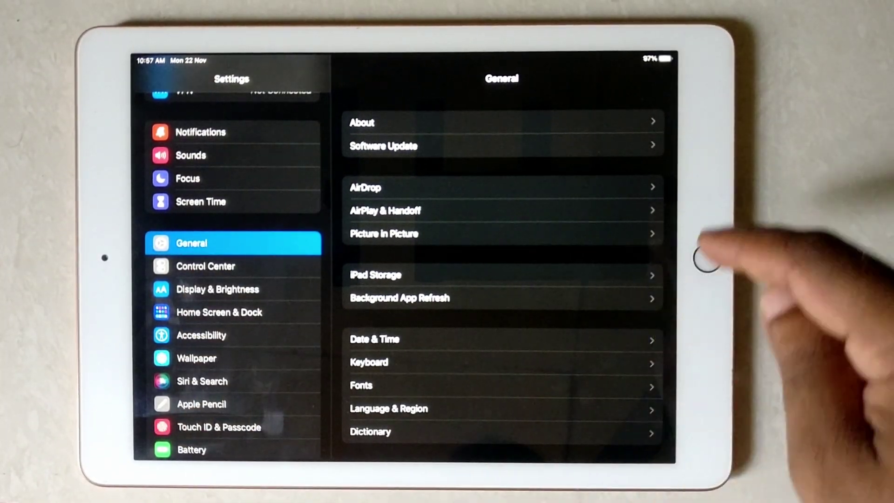
- Open the About page under General to see software version, capacity and storage
left_click(650, 123)
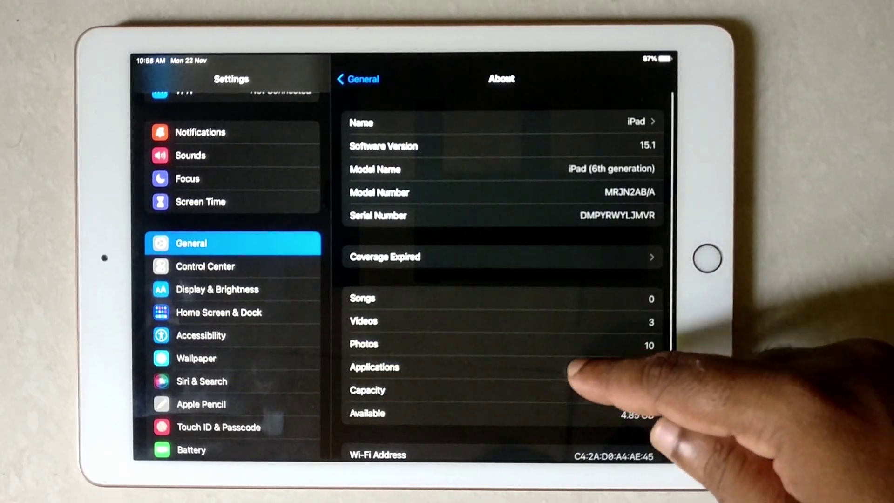
scroll(580, 381, "down", 4)
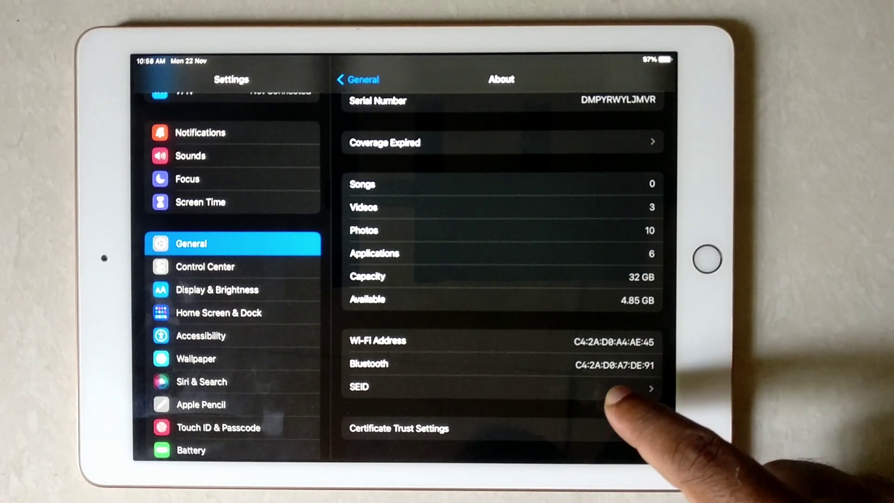
- Open the SEID entry on the About page to show the secure element identifier string
left_click(615, 389)
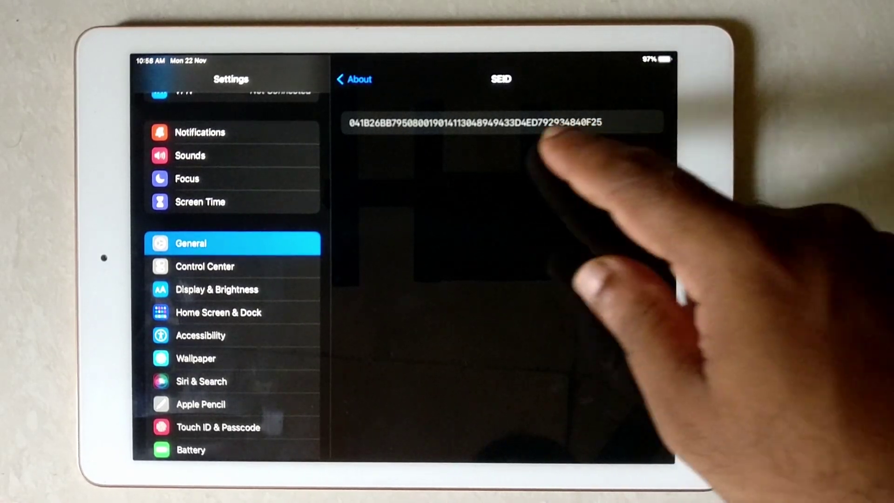